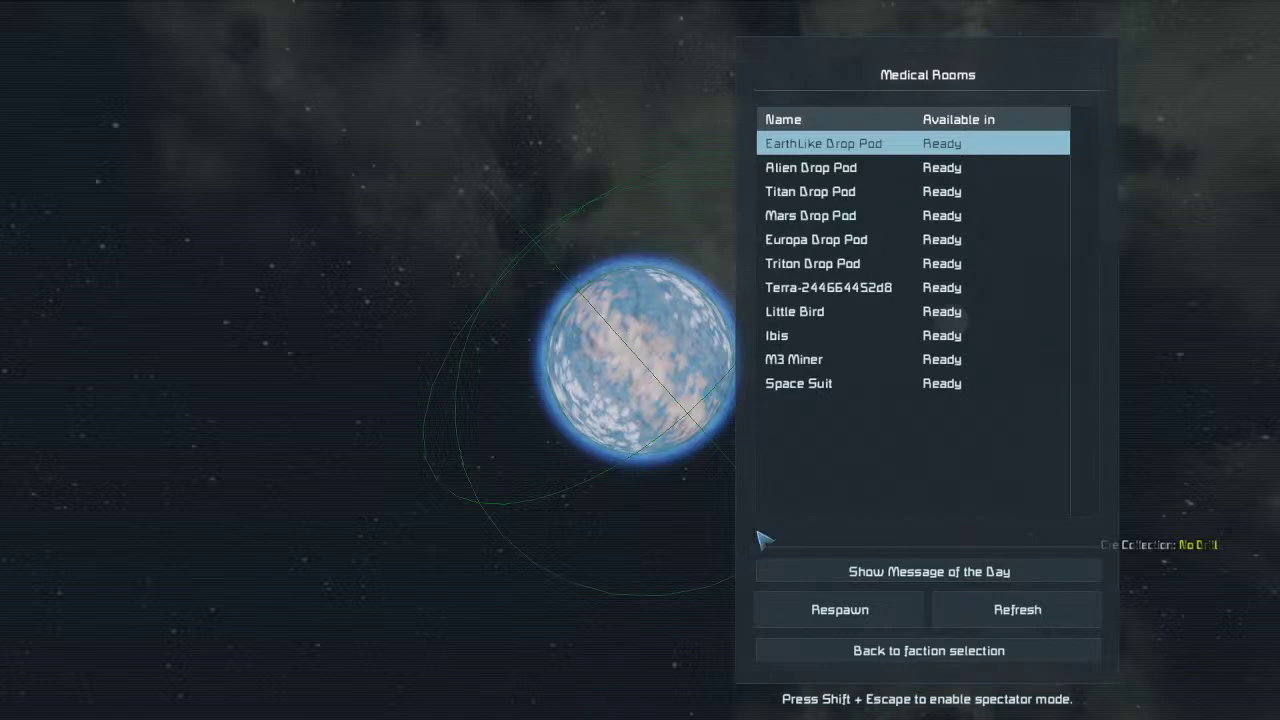
# - Respawn as a bare Space Suit, briefly checking the planet spawn menu
pyautogui.click(815, 383)
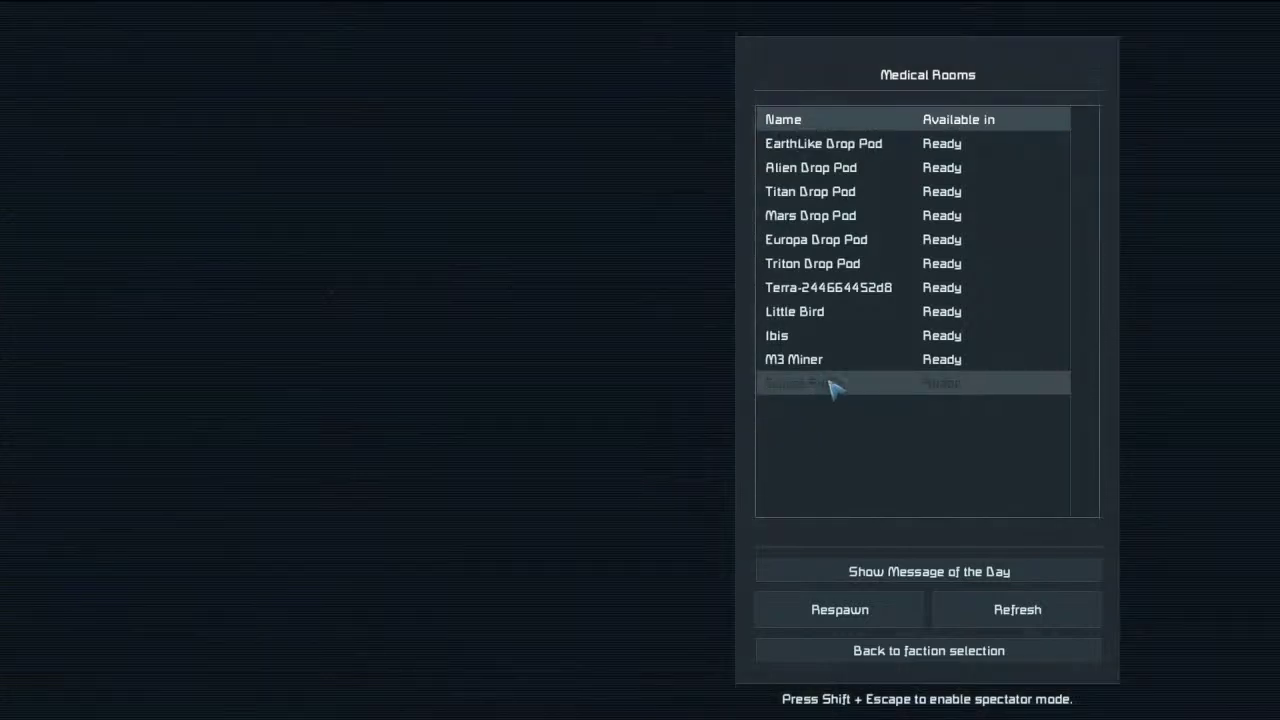
pyautogui.doubleClick(835, 388)
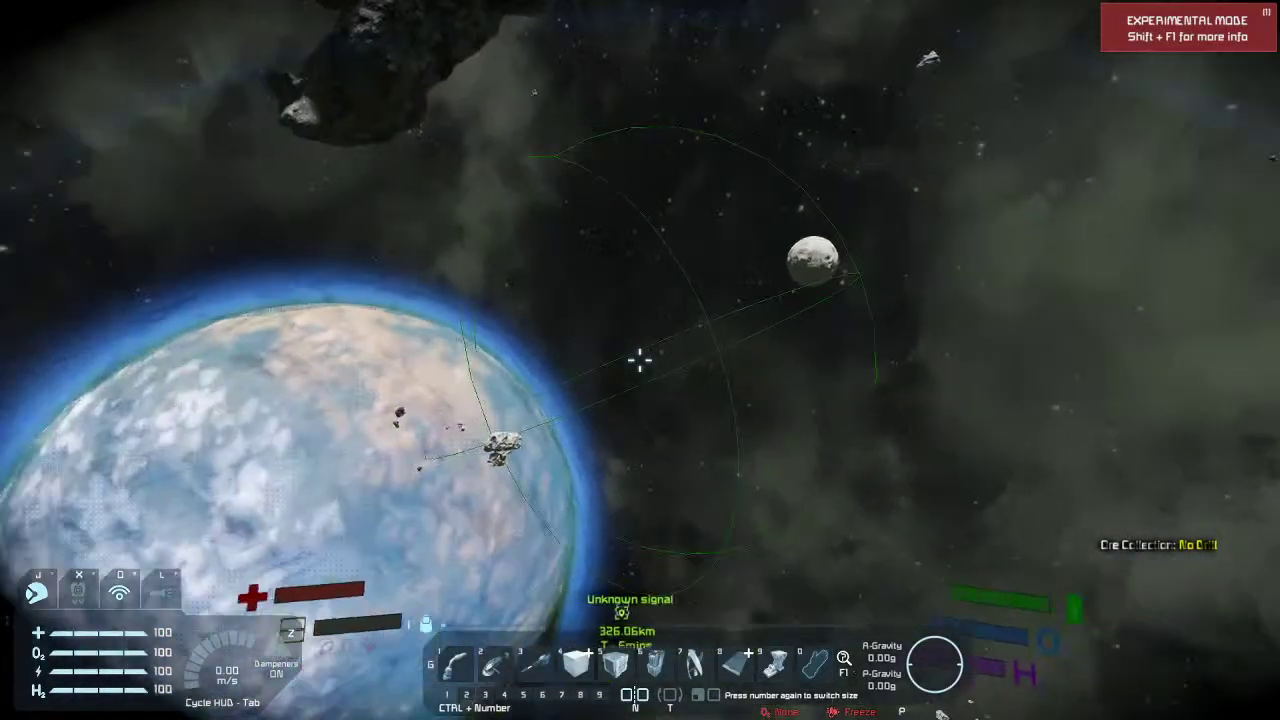
pyautogui.hotkey('shift', 'F10')
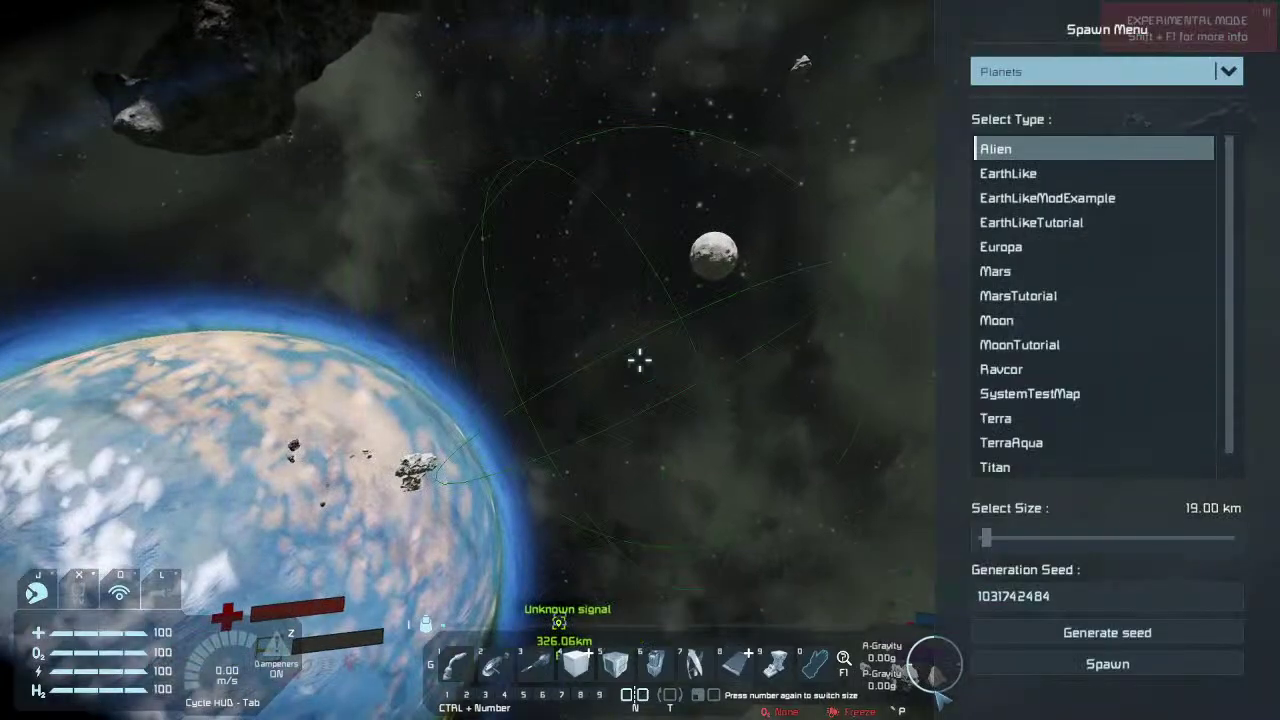
pyautogui.press('Escape')
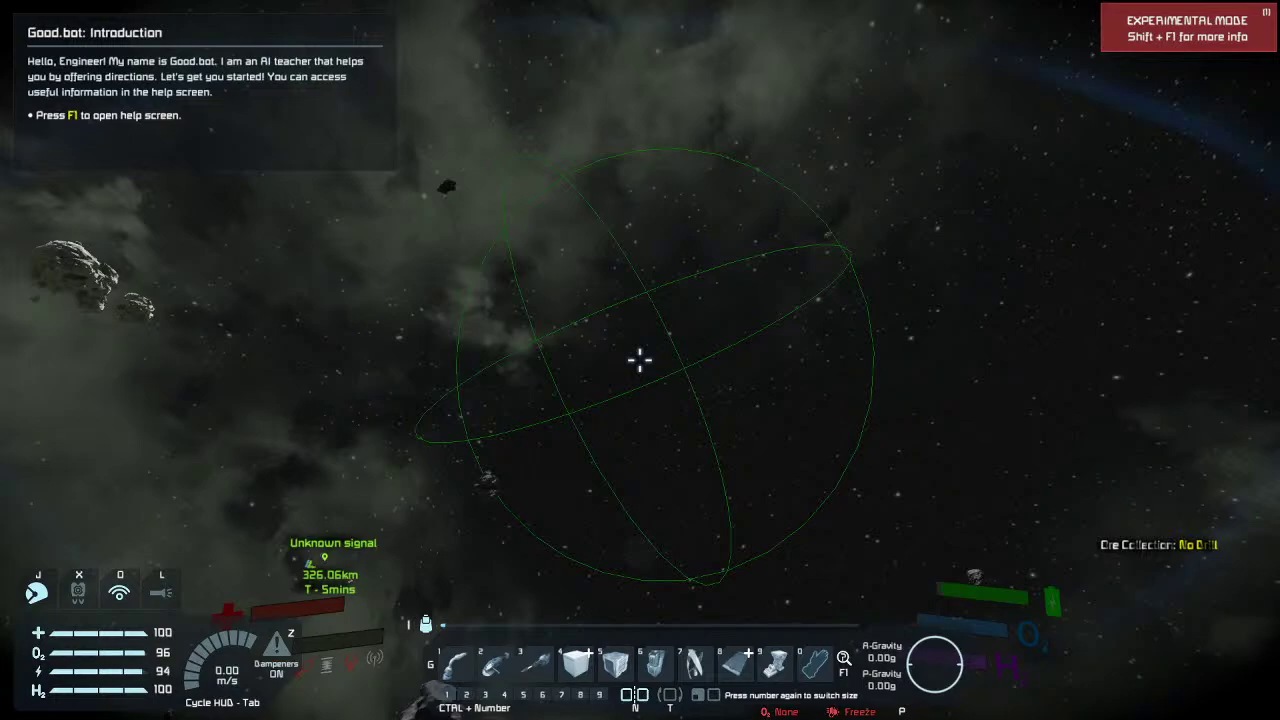
pyautogui.moveTo(640, 360); pyautogui.dragTo(640, 360)
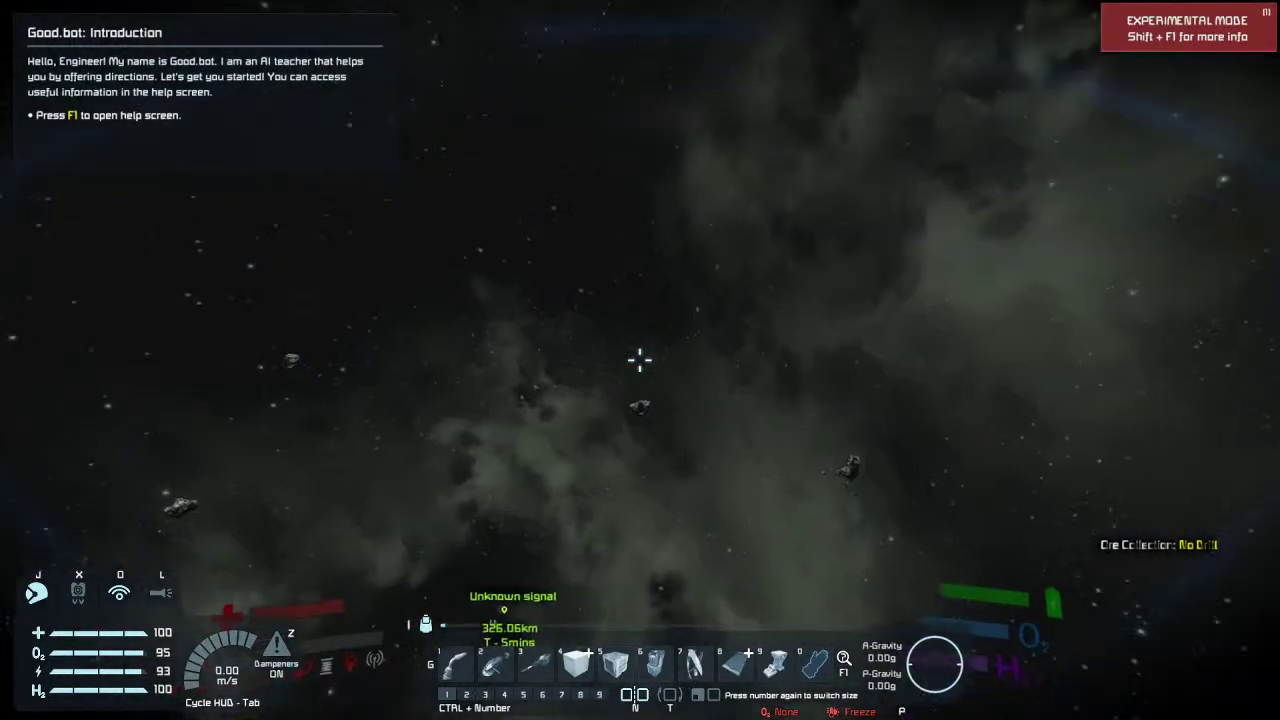
# - Spawn a 78.30 km TerraAqua planet with a newly generated seed and look toward it
pyautogui.hotkey('shift', 'F10')
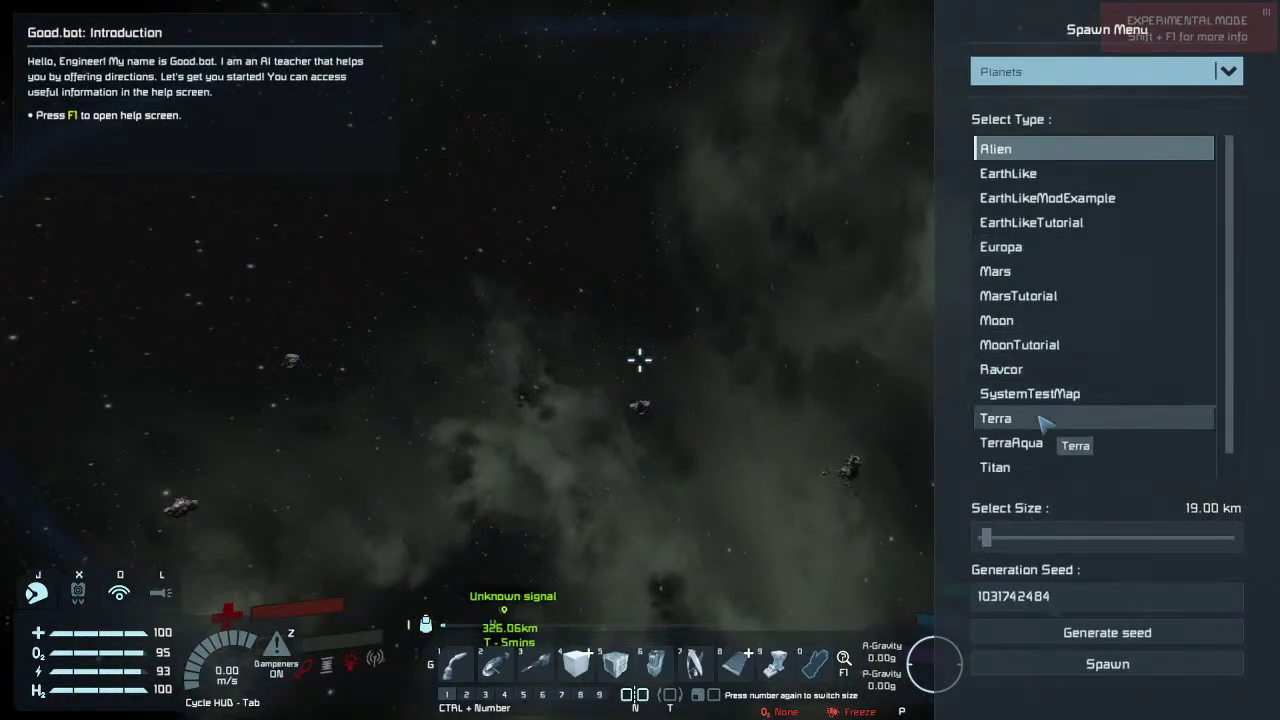
pyautogui.click(1044, 443)
pyautogui.moveTo(985, 538); pyautogui.dragTo(1127, 538)
pyautogui.click(1107, 632)
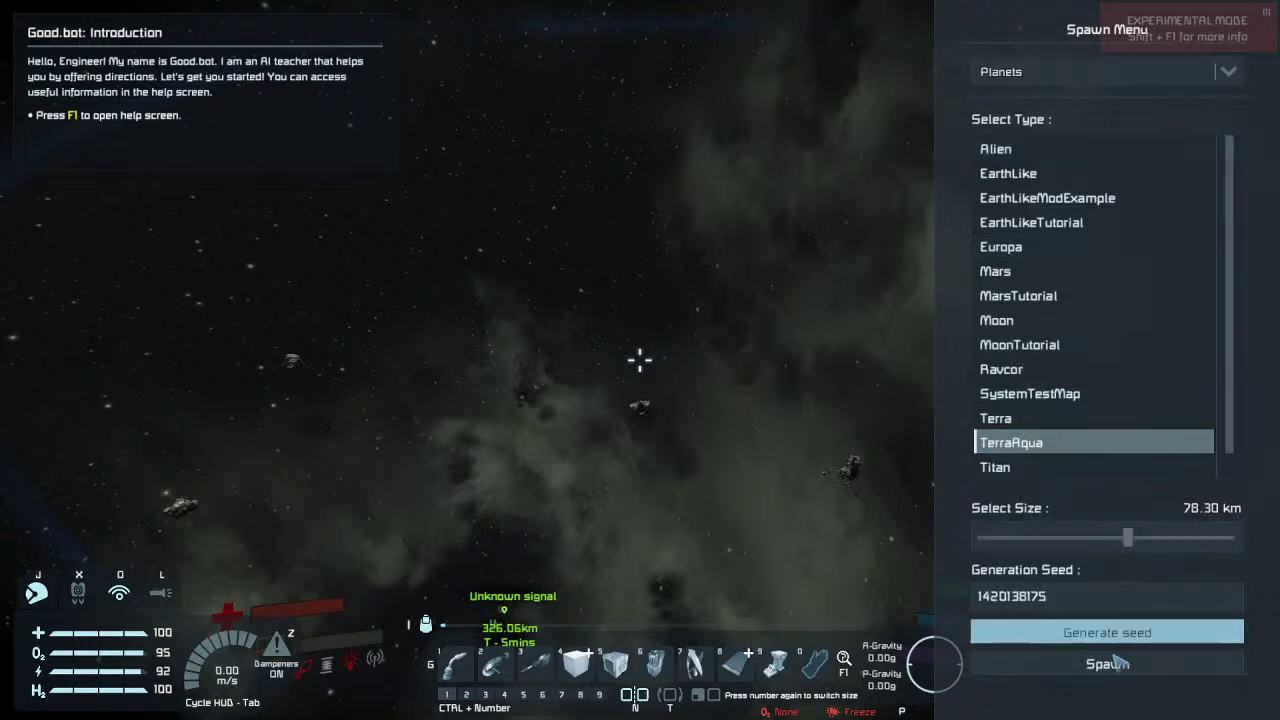
pyautogui.click(1107, 664)
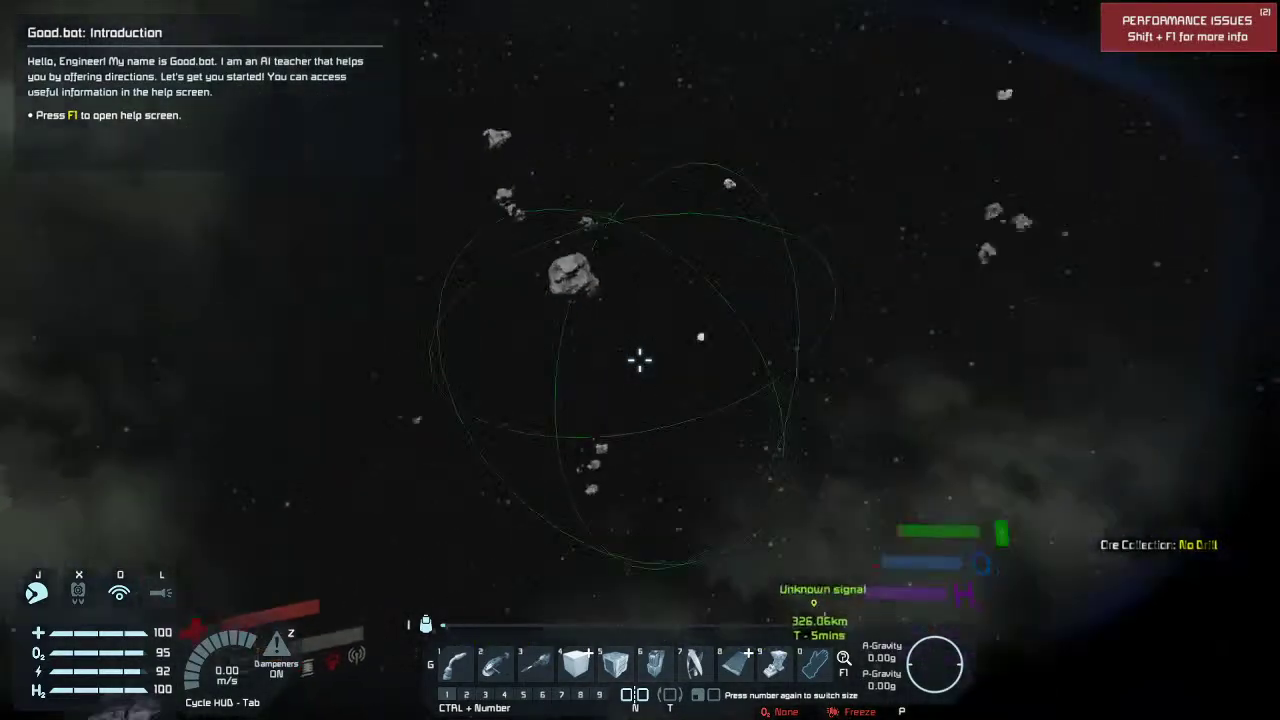
pyautogui.moveTo(640, 360); pyautogui.dragTo(640, 360)
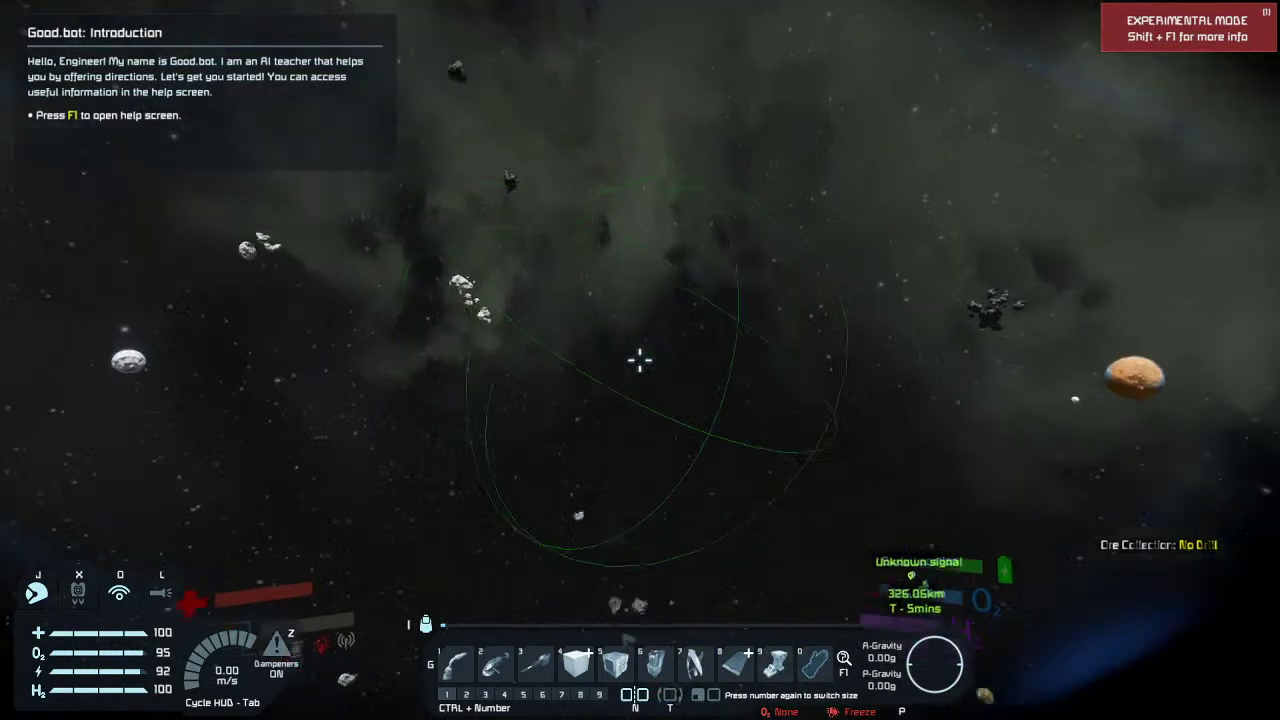
pyautogui.moveTo(640, 360); pyautogui.dragTo(640, 360)
# - Spawn another TerraAqua planet and look around the nearby asteroids
pyautogui.hotkey('shift', 'F10')
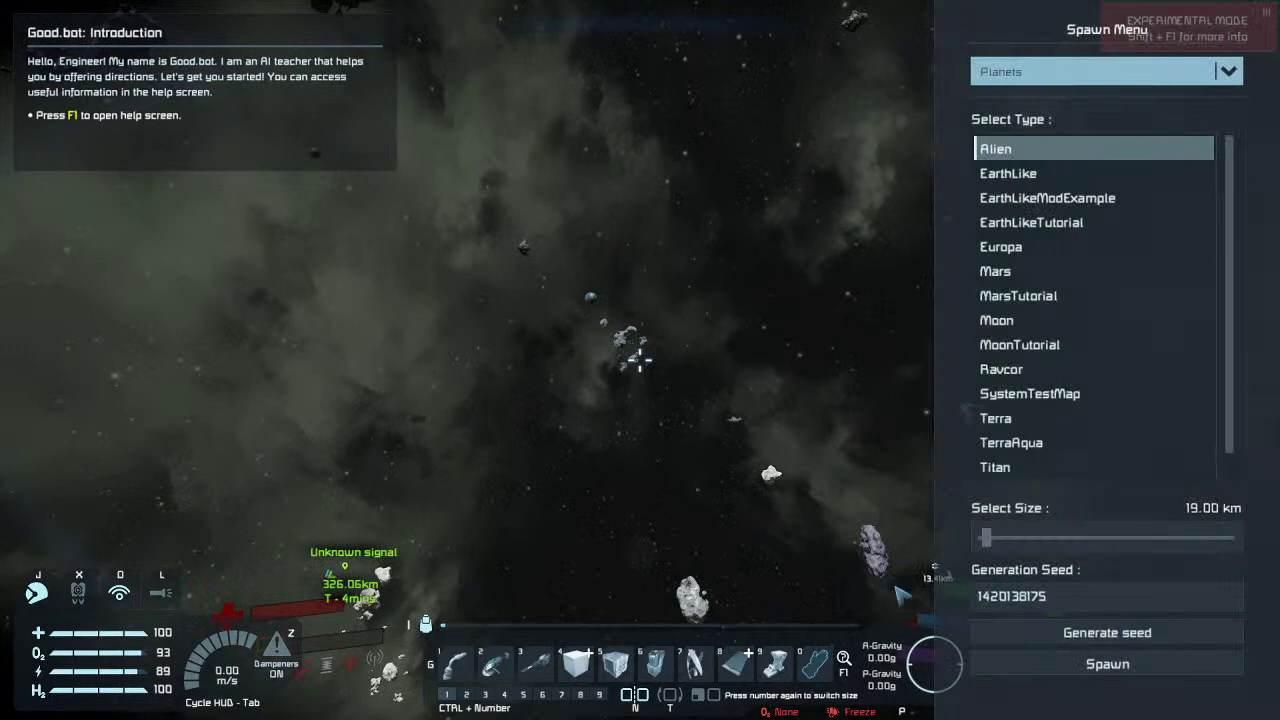
pyautogui.scroll(-1, 1085, 418)
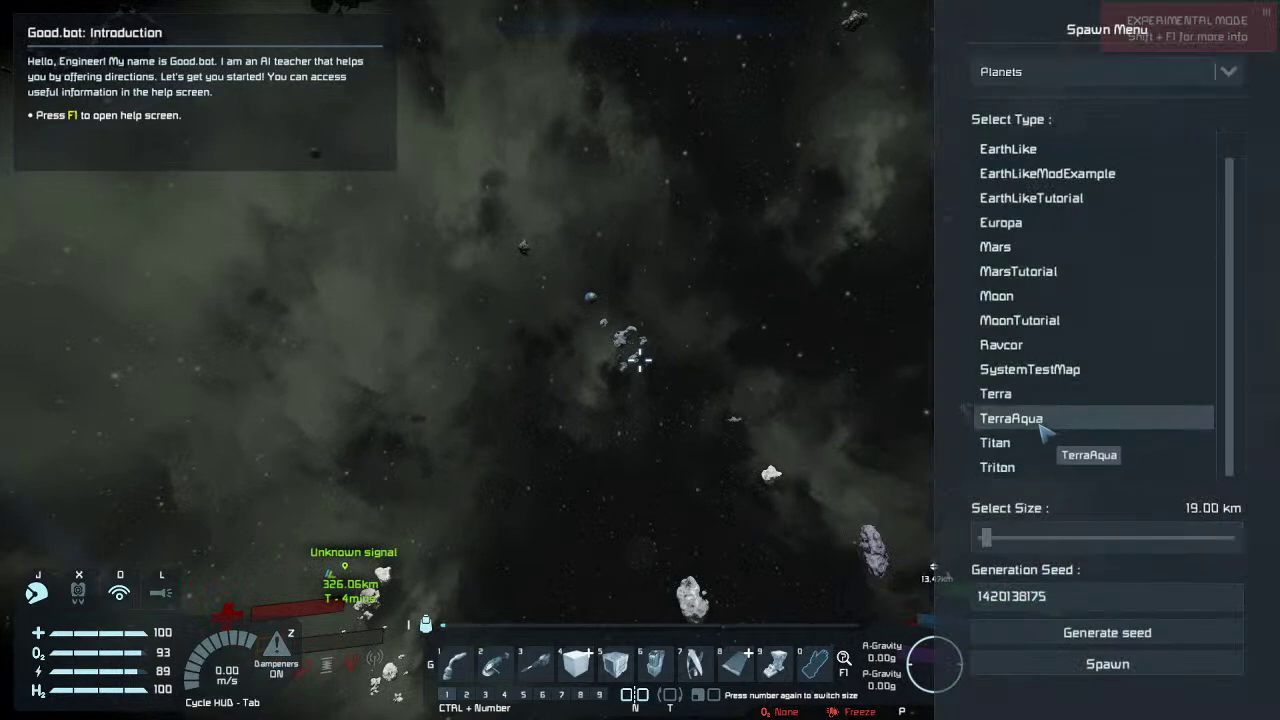
pyautogui.click(1045, 422)
pyautogui.click(1083, 666)
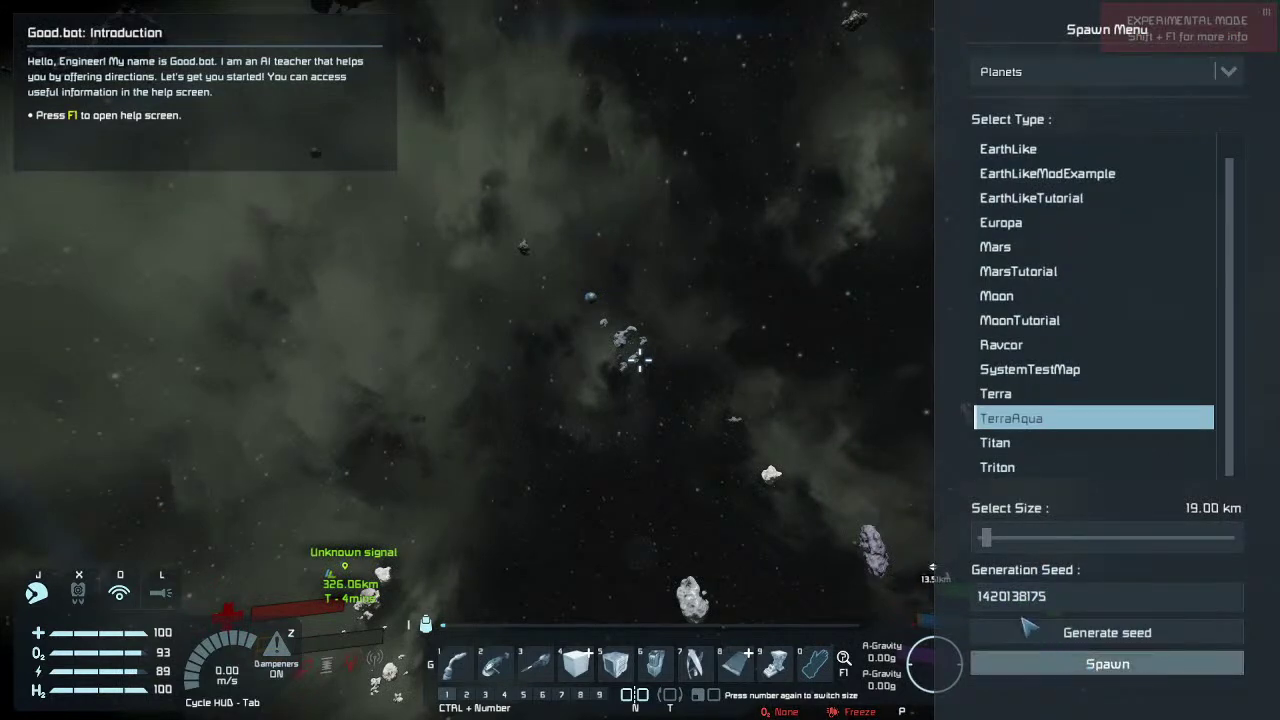
pyautogui.press('Escape')
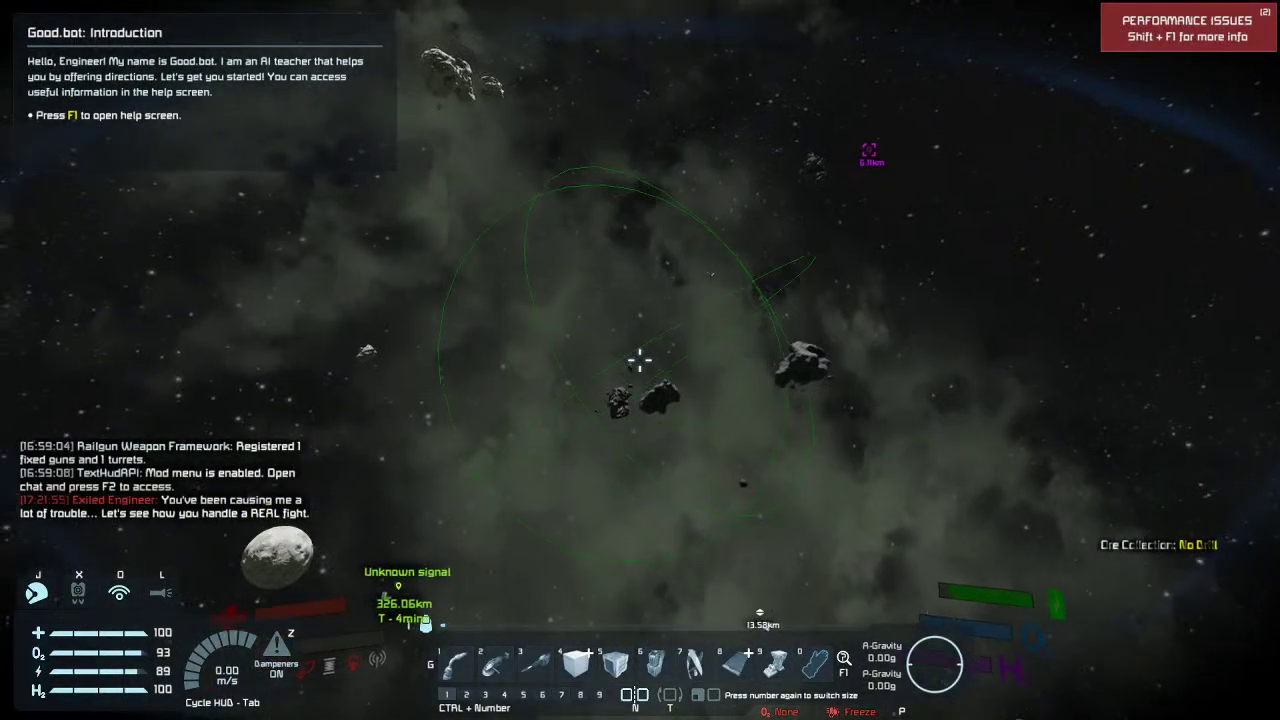
pyautogui.moveTo(640, 360); pyautogui.dragTo(700, 300)
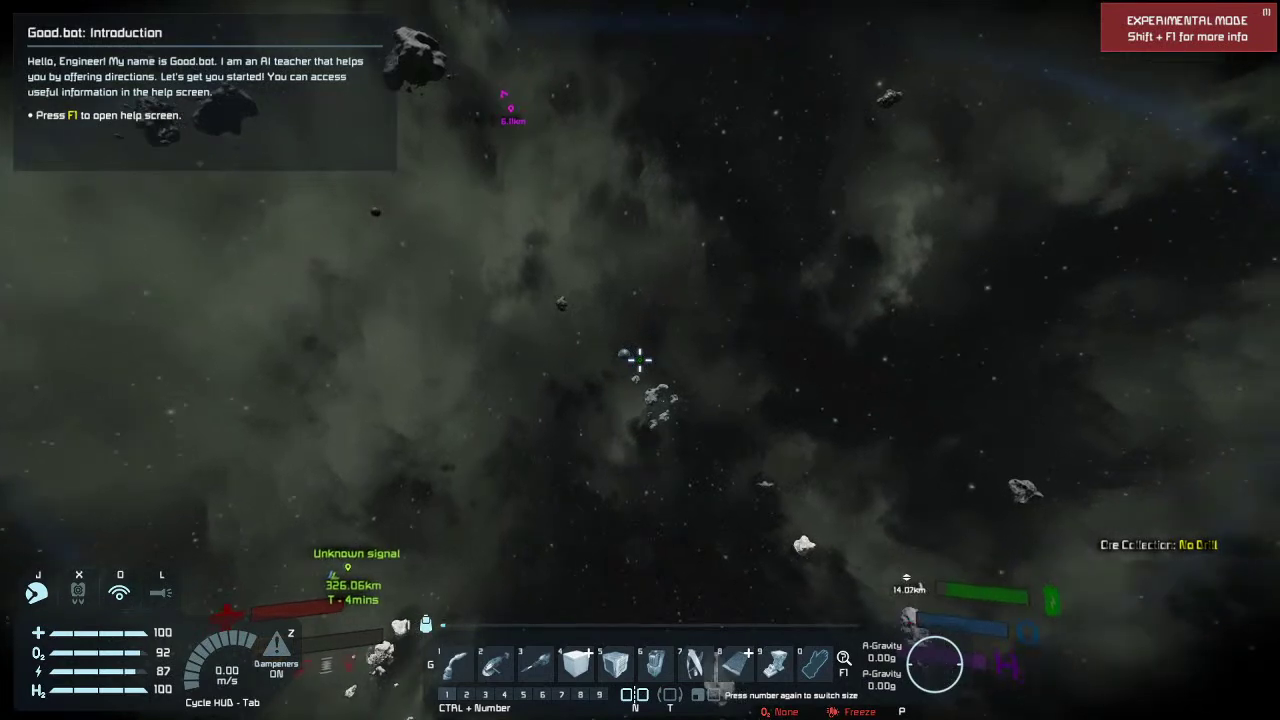
# - Spawn an 83.33 km Alien planet and look around the asteroid field
pyautogui.hotkey('shift', 'F10')
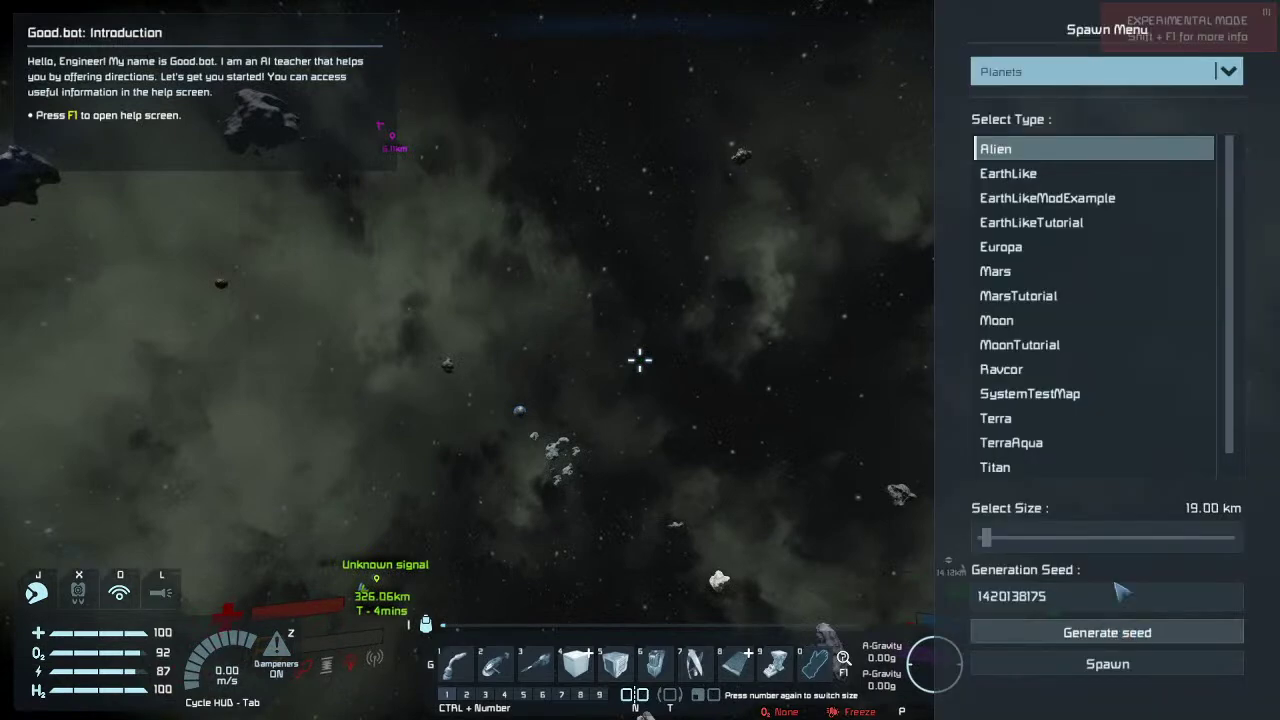
pyautogui.click(1144, 541)
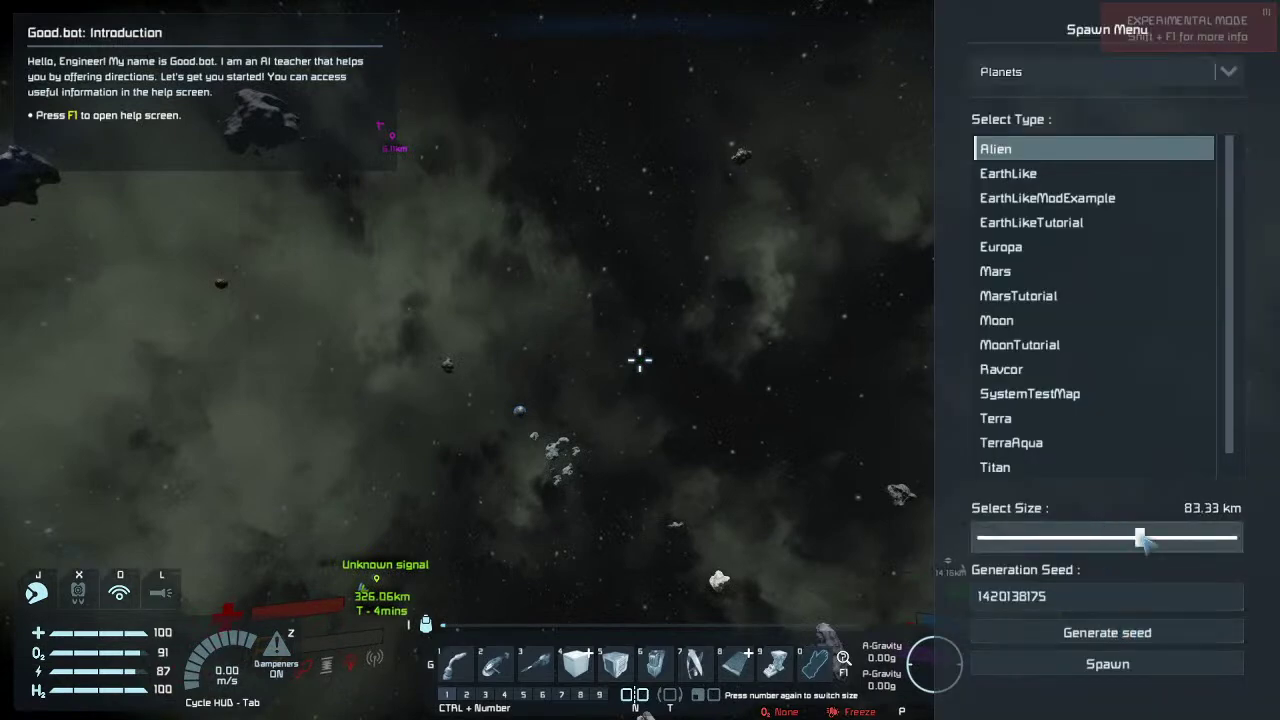
pyautogui.click(1107, 664)
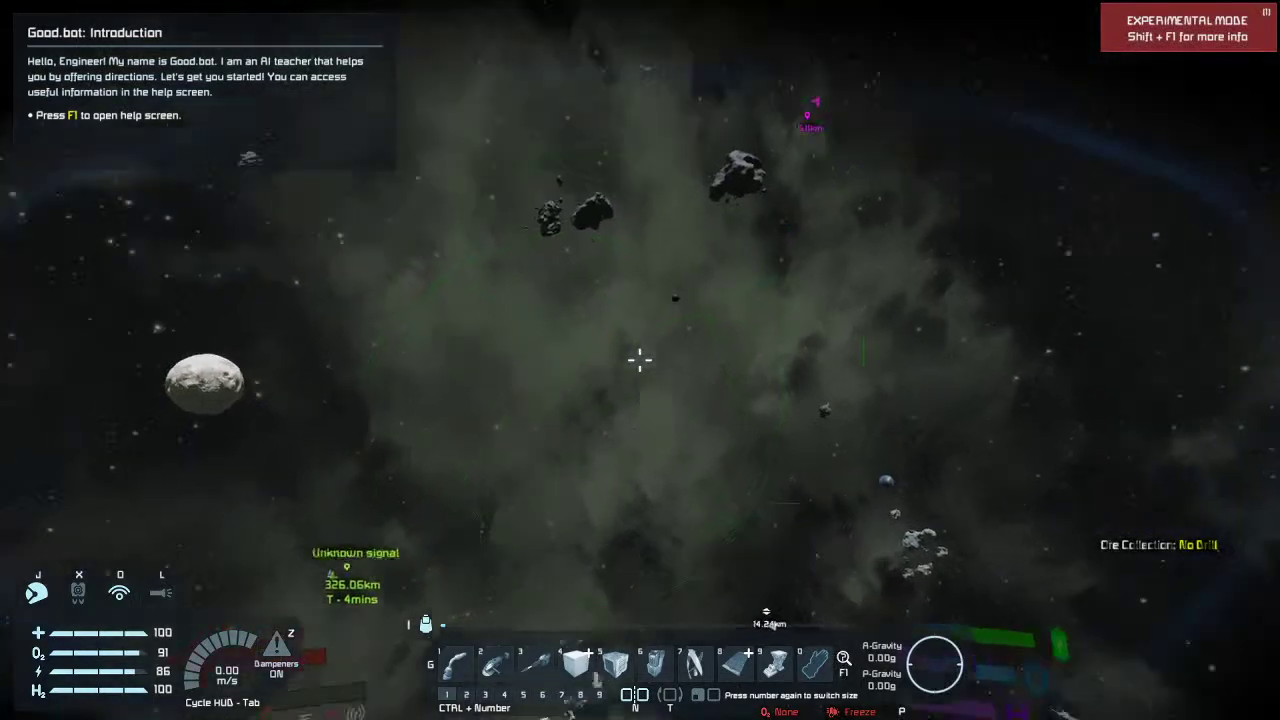
pyautogui.moveTo(640, 360); pyautogui.dragTo(640, 360)
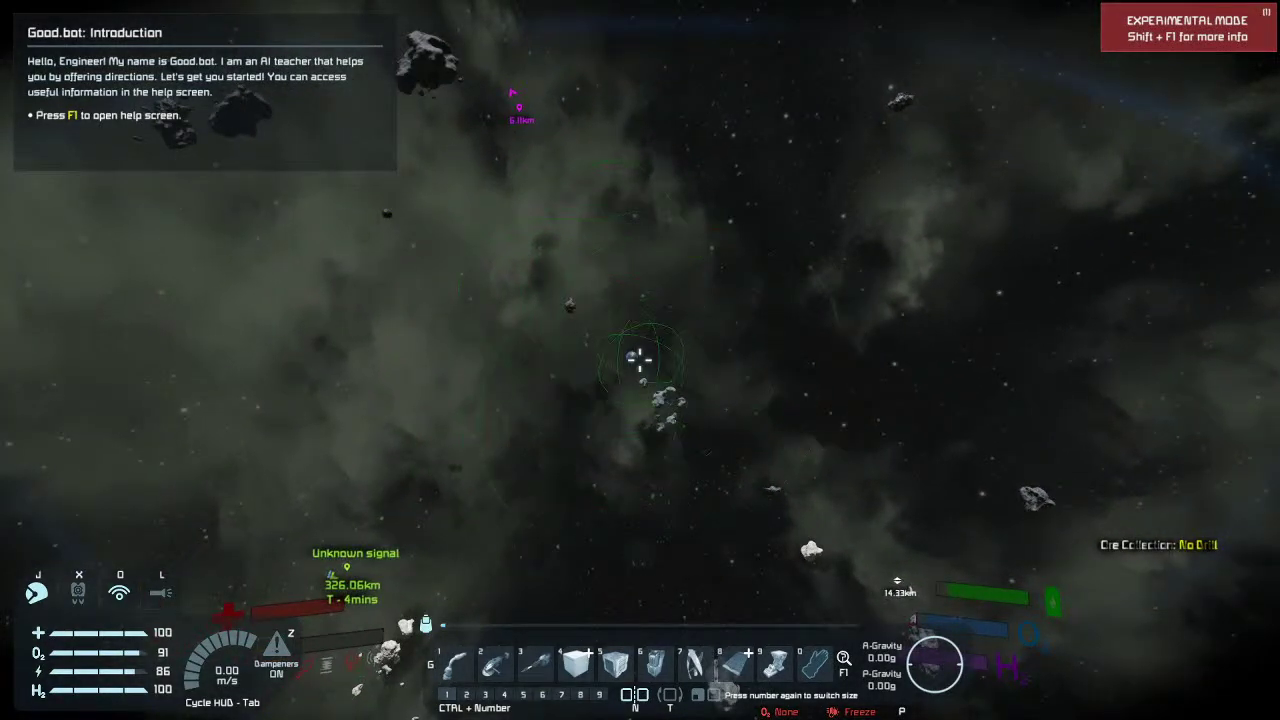
pyautogui.moveTo(640, 360); pyautogui.dragTo(620, 365)
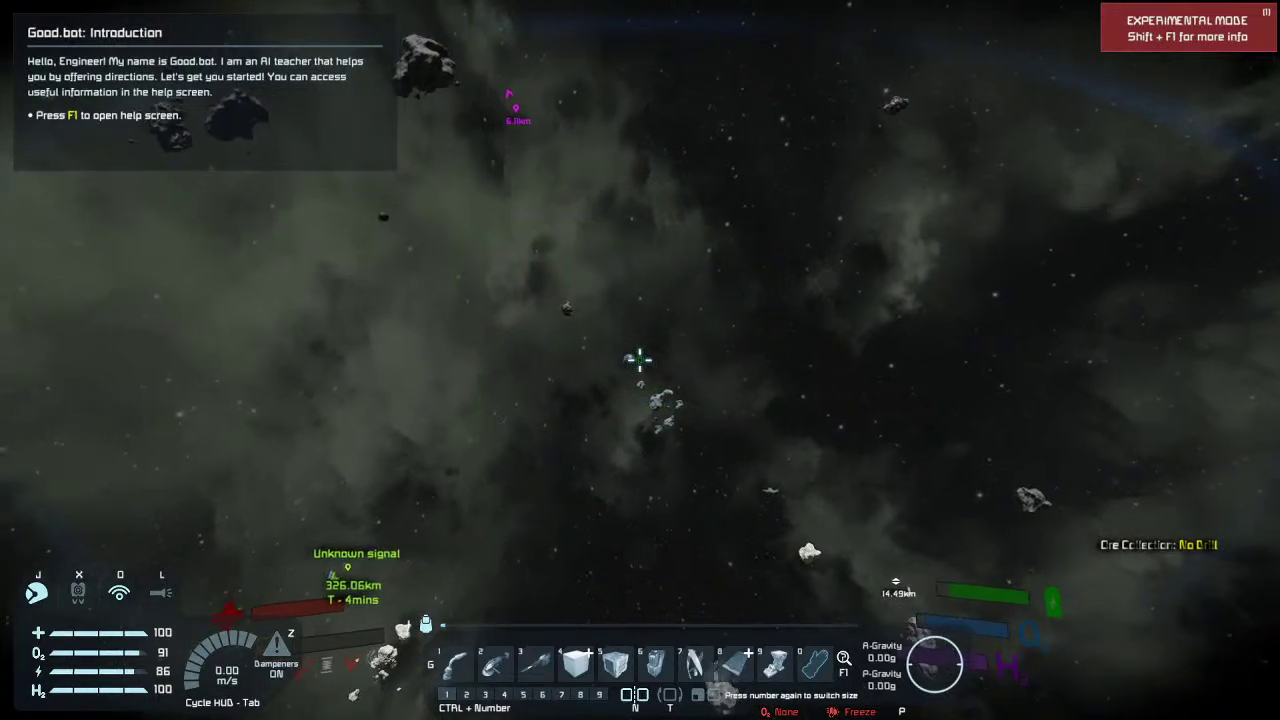
pyautogui.moveTo(640, 360); pyautogui.dragTo(610, 390)
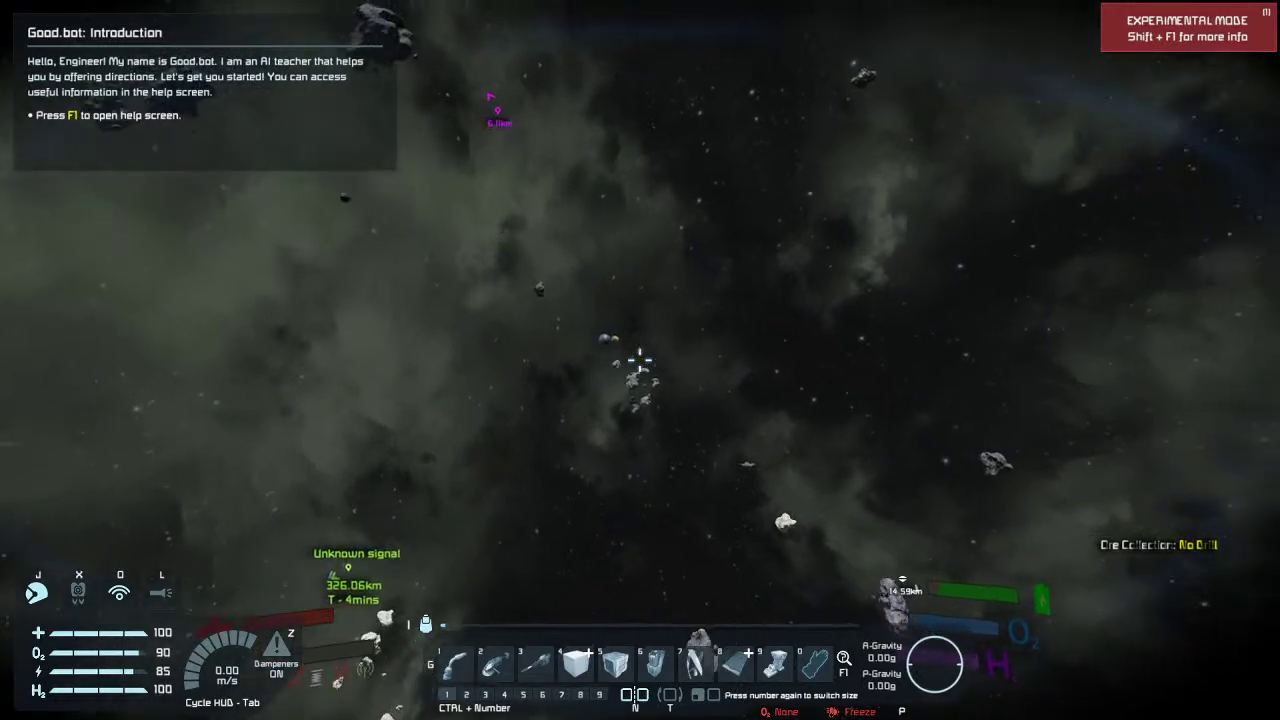
# - Request a respawn with Backspace and answer Yes to reach the Medical Rooms list
pyautogui.press('BackSpace')
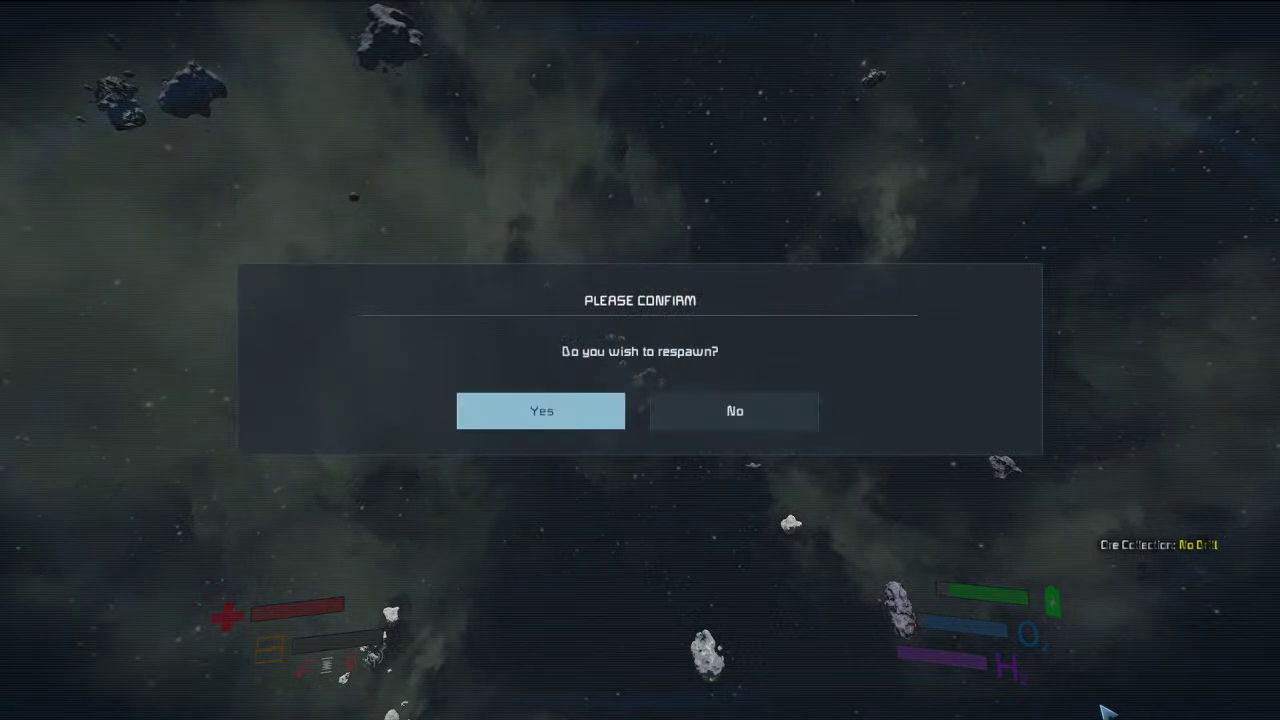
pyautogui.click(541, 411)
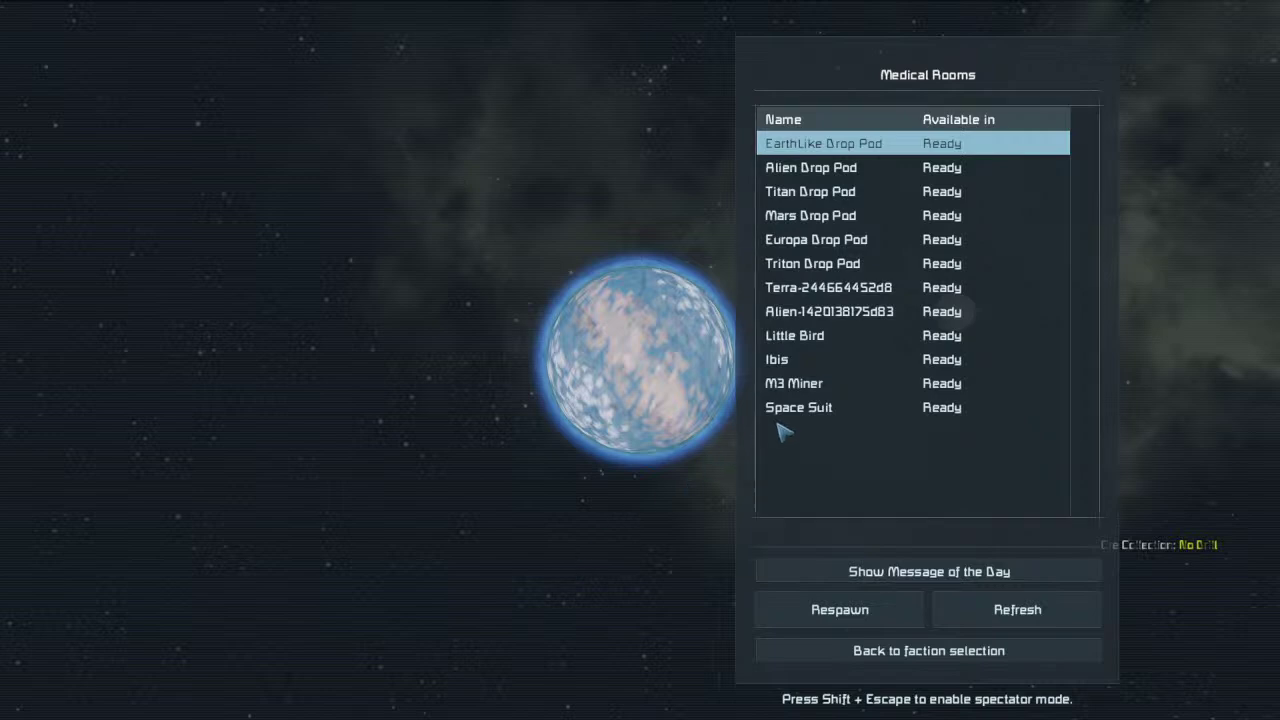
pyautogui.moveTo(815, 330)
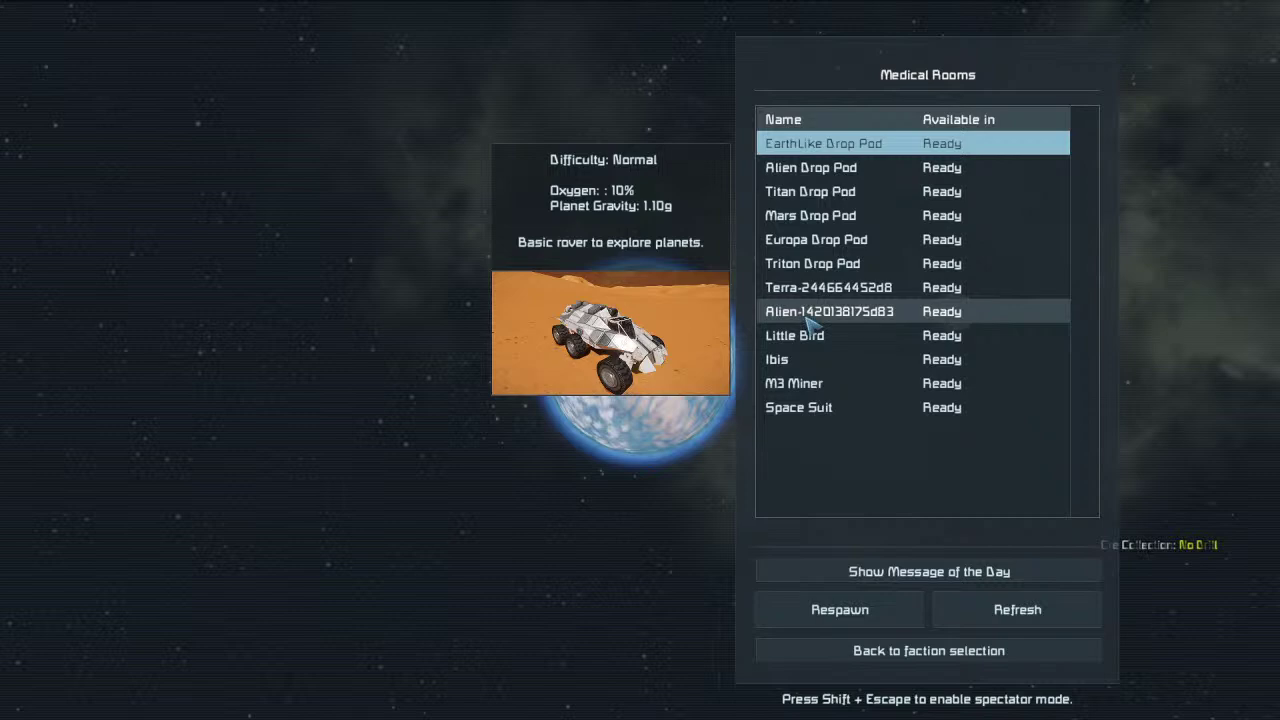
# - Exit to the main menu without saving, then choose Continue Game
pyautogui.press('Escape')
pyautogui.click(127, 650)
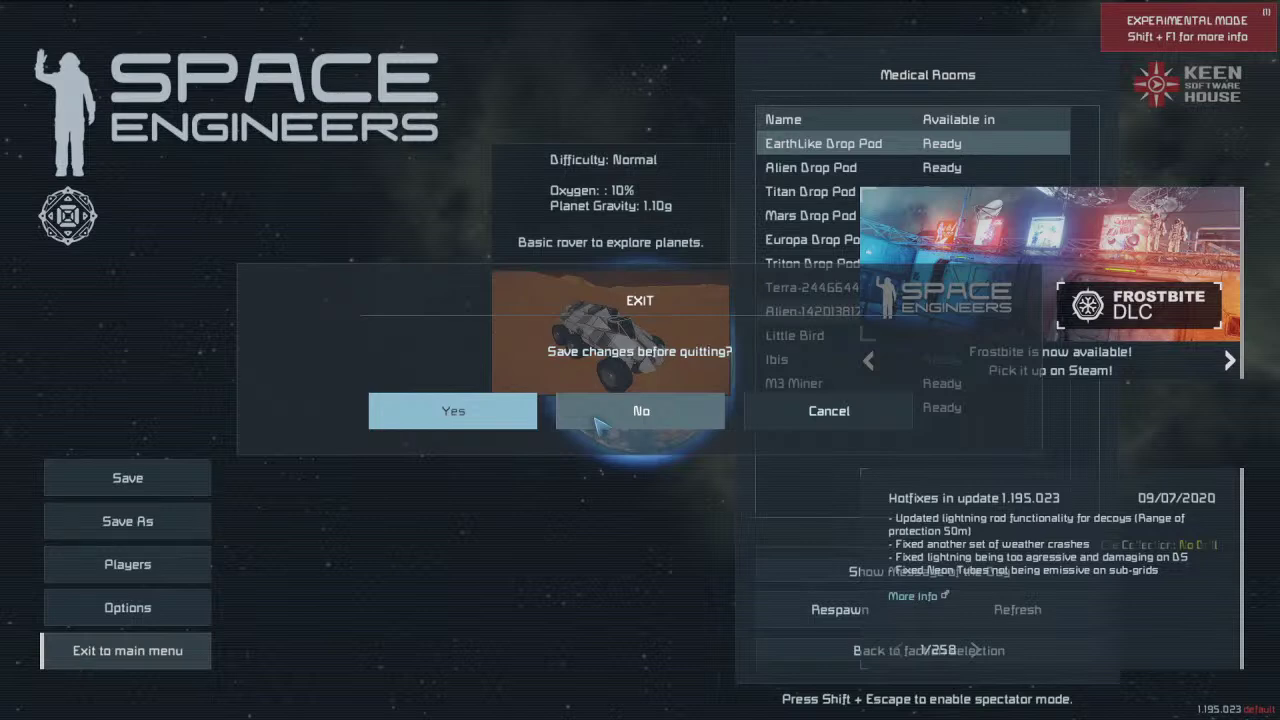
pyautogui.click(600, 420)
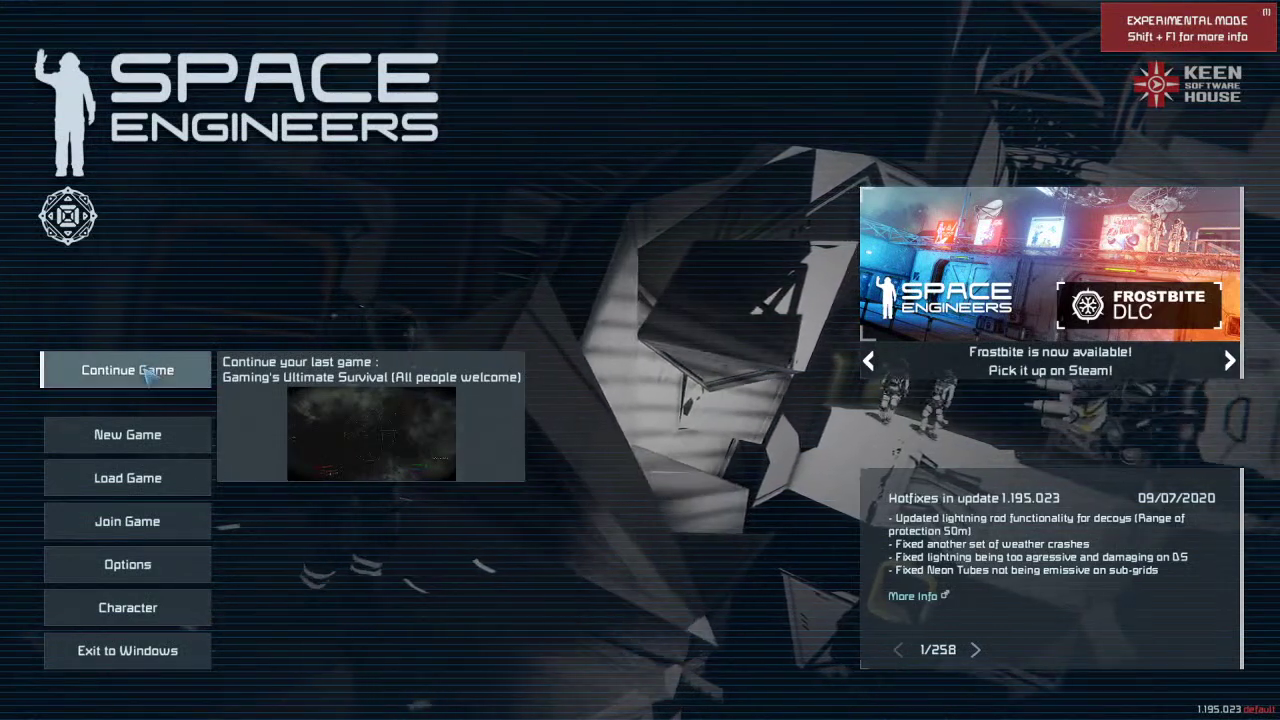
pyautogui.click(148, 370)
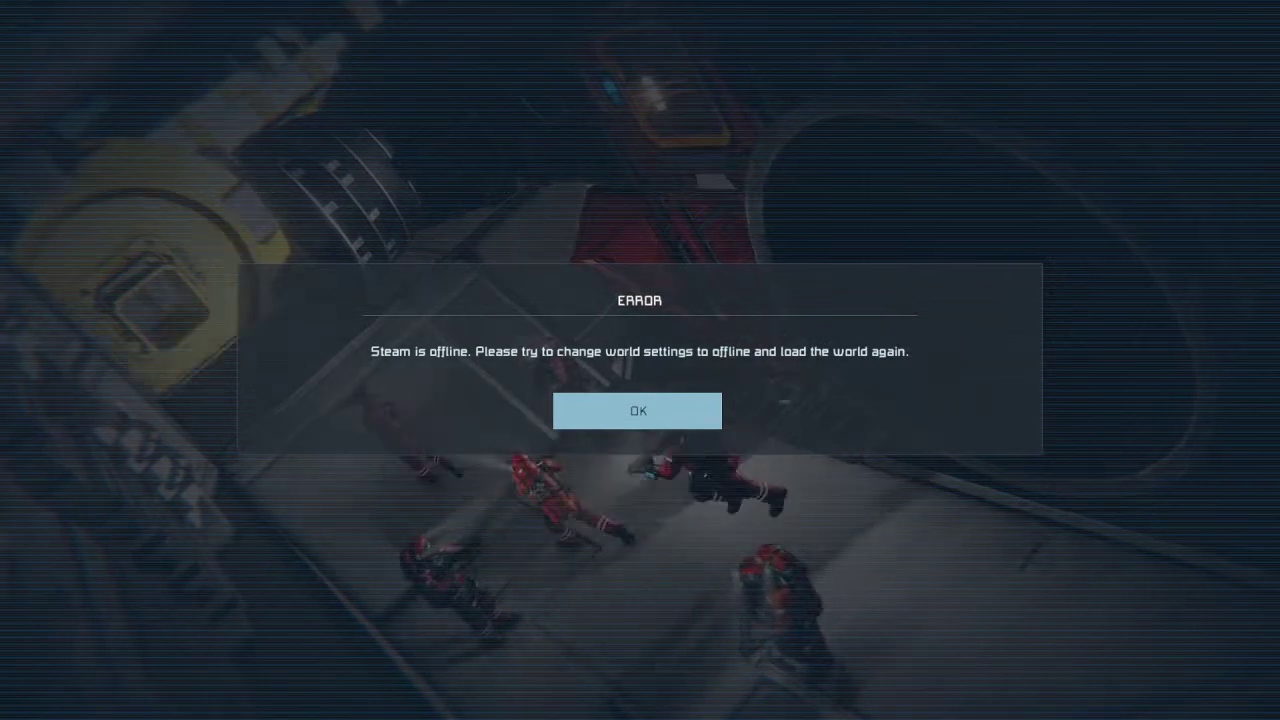
# - Dismiss the 'Steam is offline' error and move through the main menu options
pyautogui.click(650, 425)
pyautogui.press('Down')
pyautogui.press('Down')
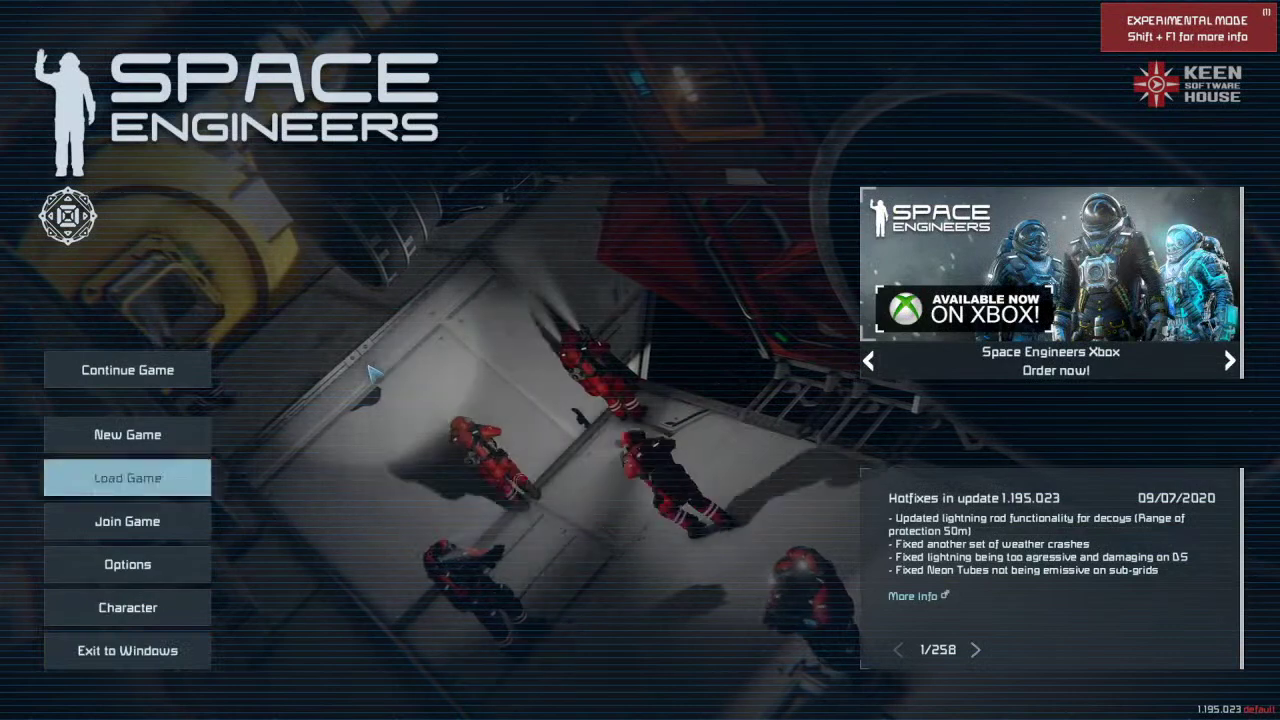
pyautogui.press('Up')
pyautogui.press('Up')
pyautogui.press('Up')
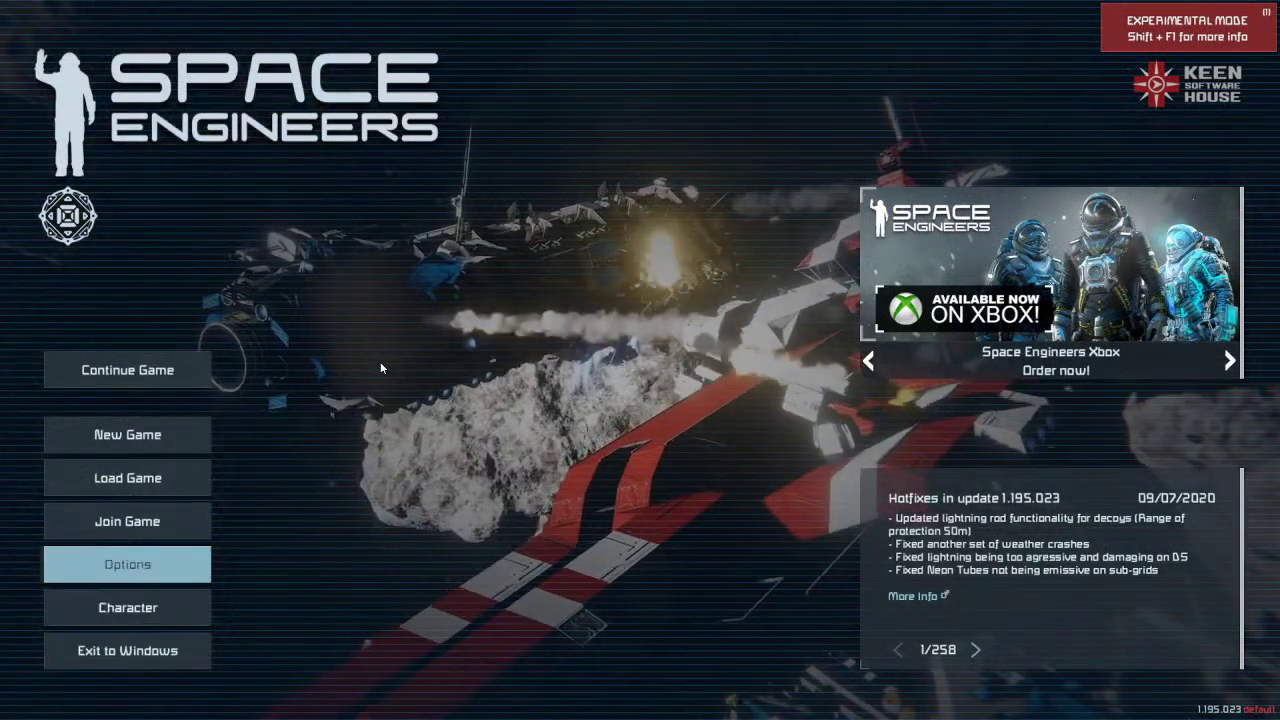
# - Select Continue Game to reload the last-played survival world
pyautogui.click(127, 369)
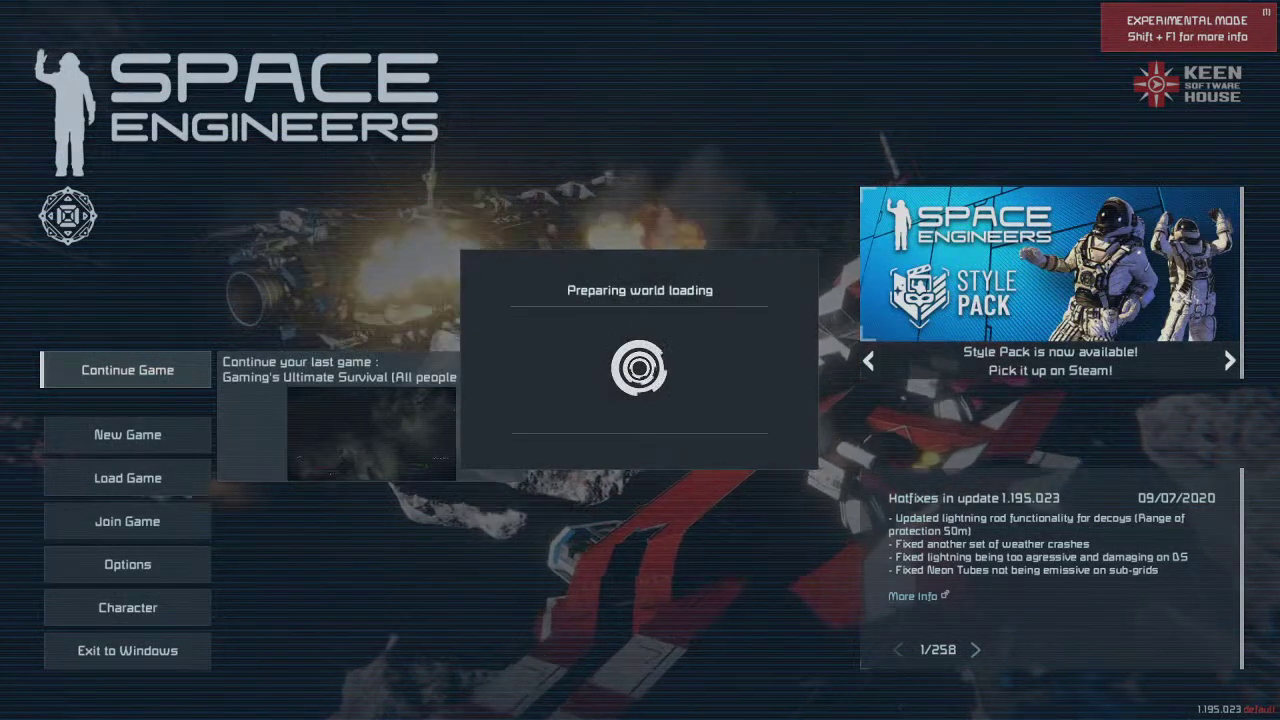